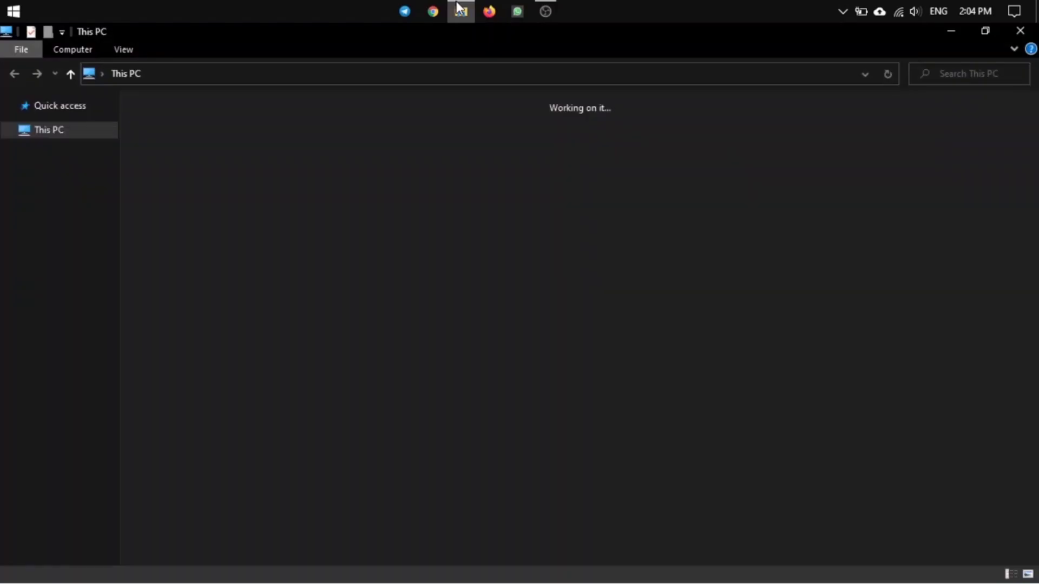
Browse Documents > Degree, peek into the inner Degree folder of semesters, and return to the outer Degree folder.
left_click(62, 239)
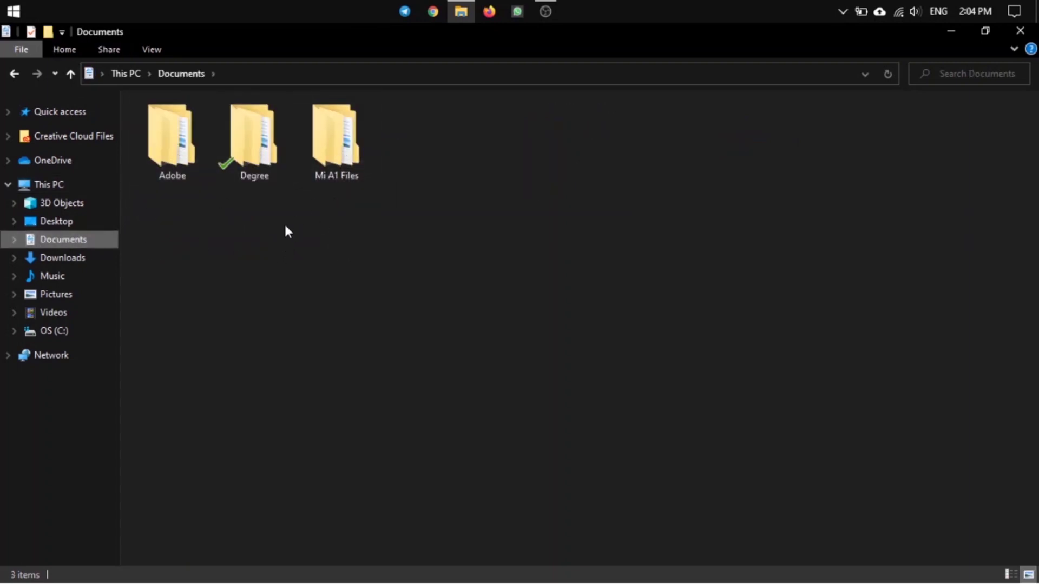
double_click(265, 178)
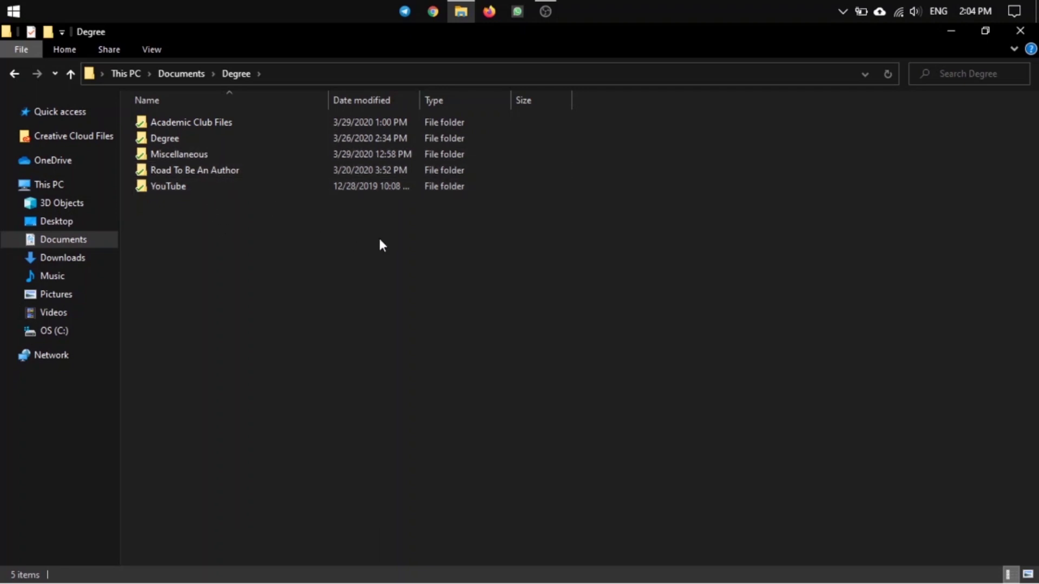
double_click(225, 138)
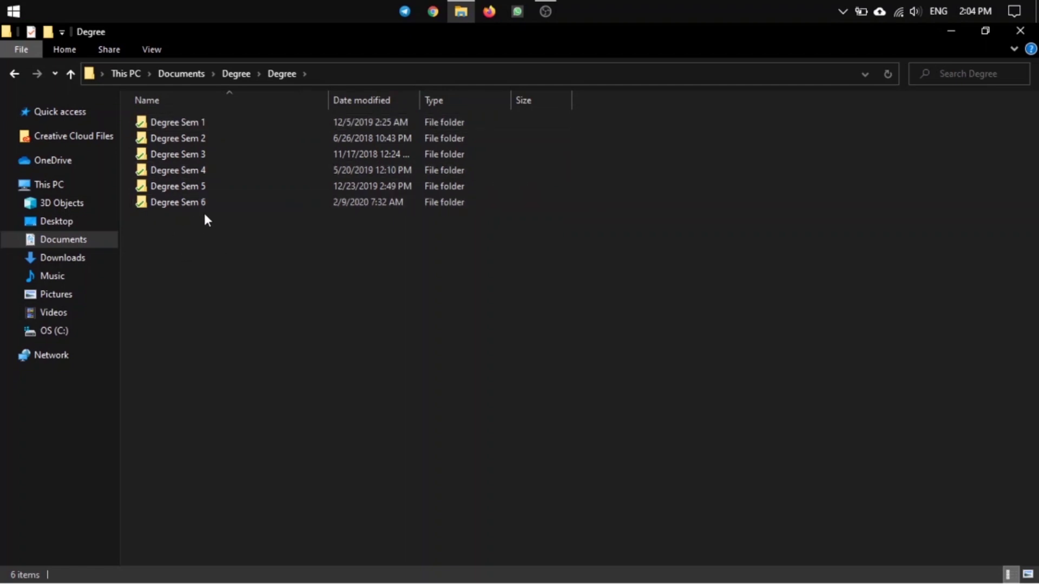
left_click(243, 76)
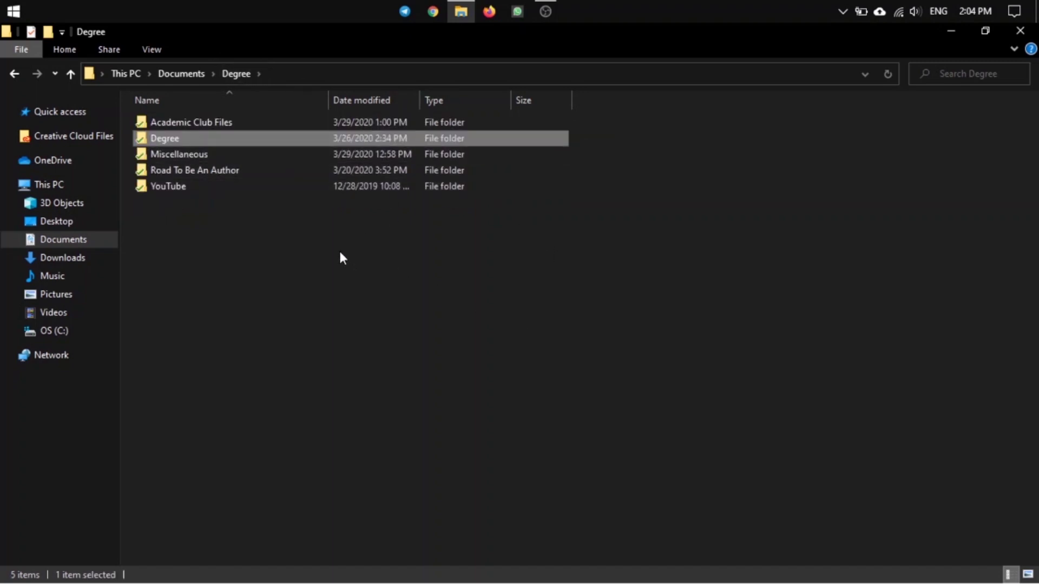
double_click(329, 168)
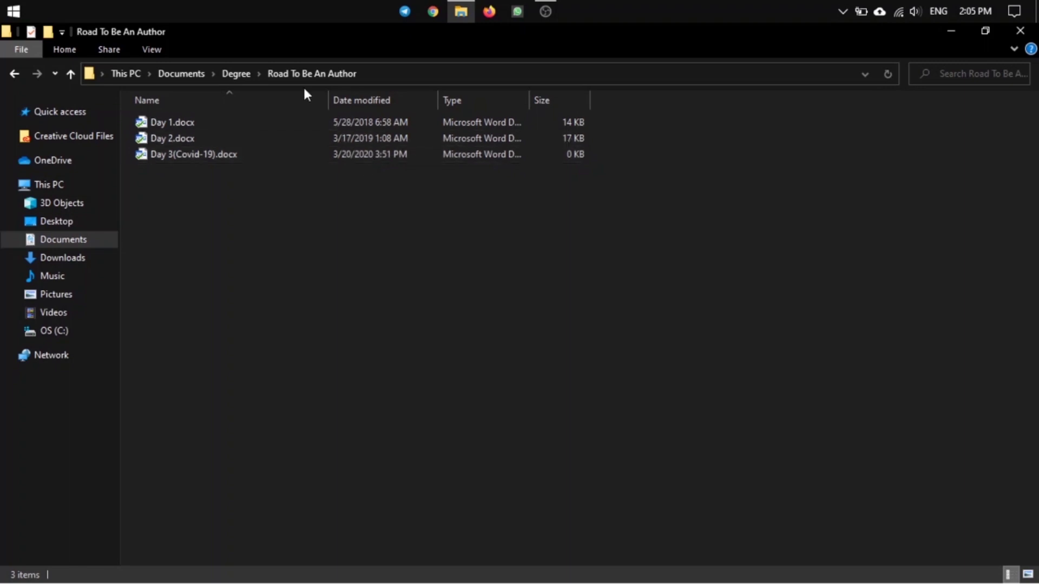
left_click(246, 73)
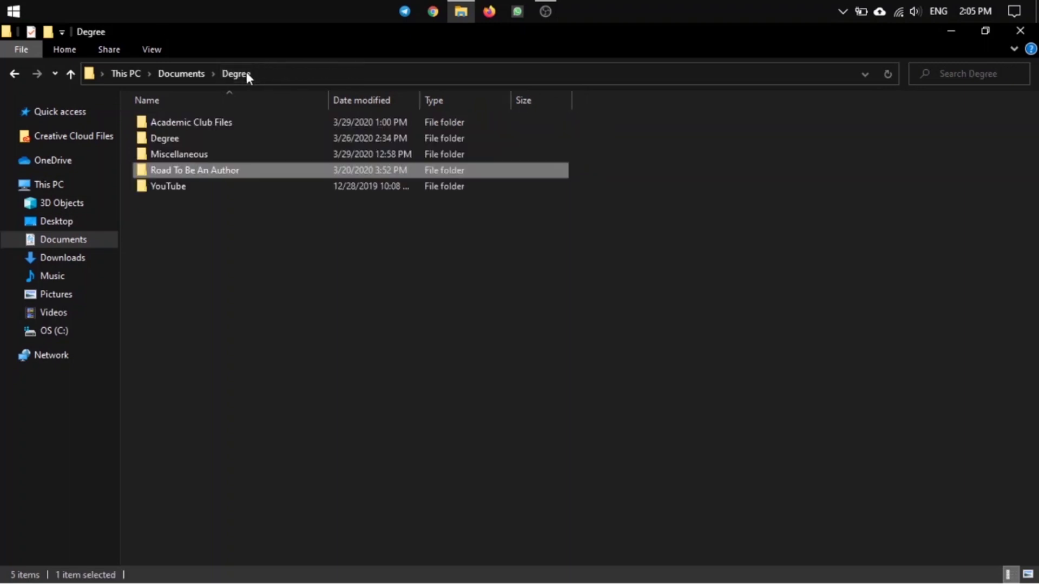
double_click(228, 188)
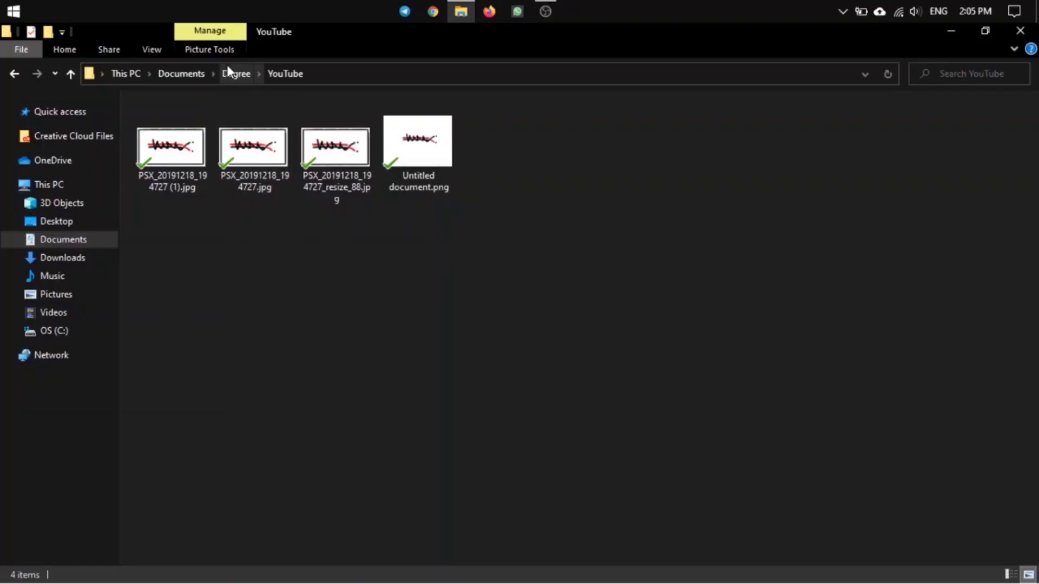
left_click(232, 75)
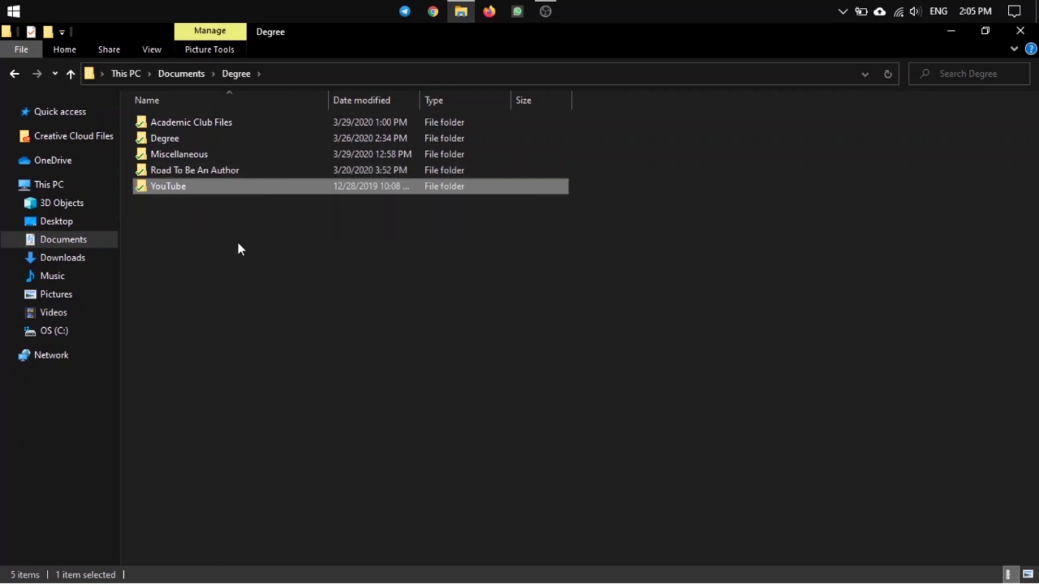
Look inside the Canon Pic Temp and Canon Temp Vid camera folders under Videos, returning to Videos after each.
left_click(69, 319)
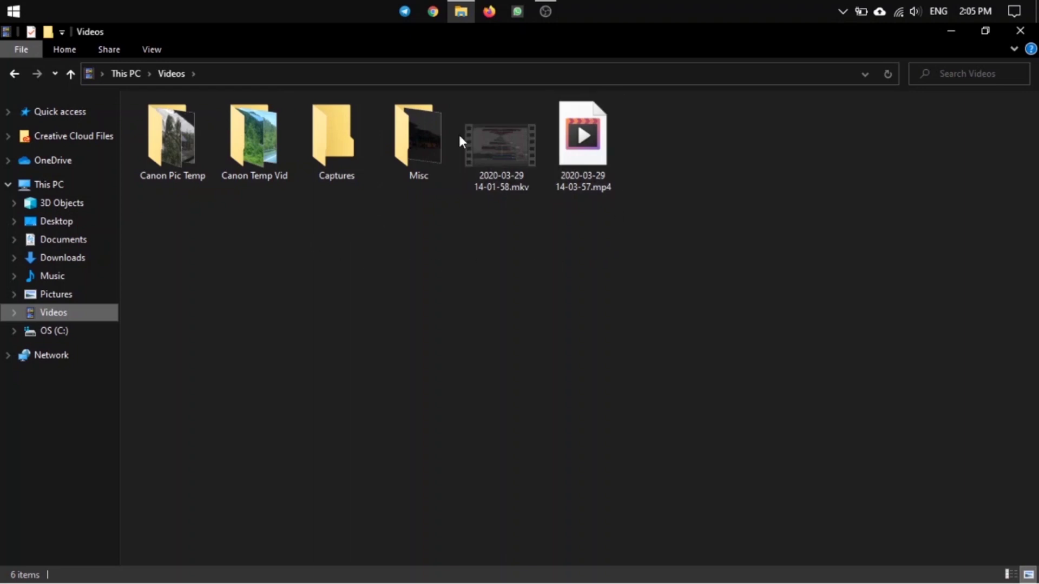
double_click(188, 153)
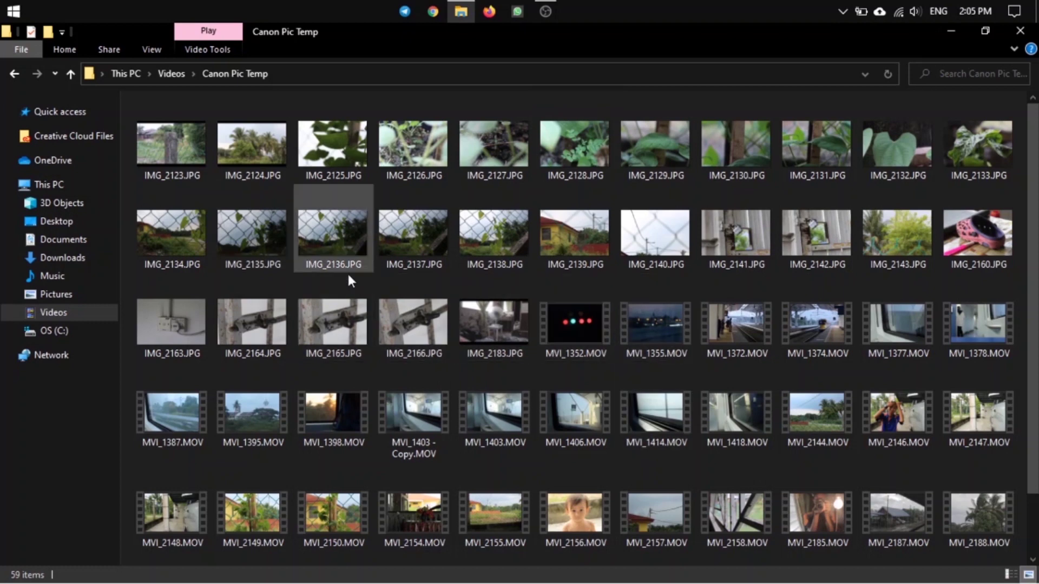
left_click(161, 75)
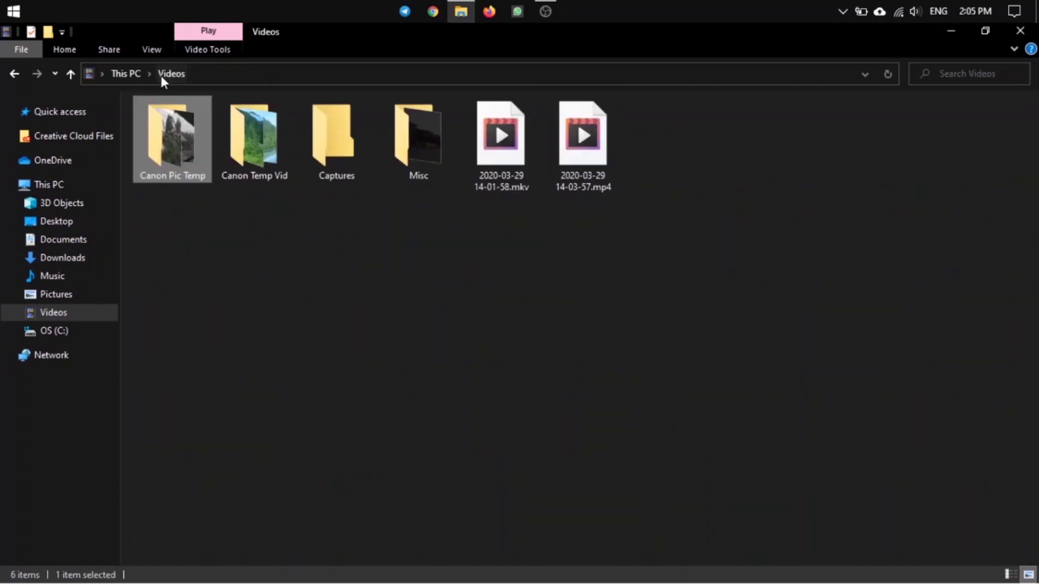
double_click(256, 160)
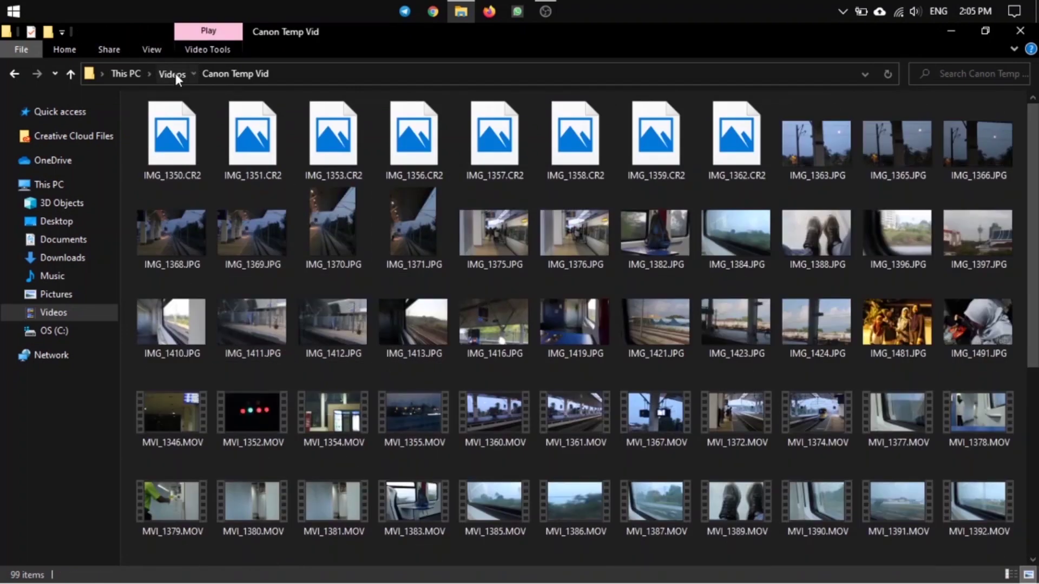
left_click(173, 73)
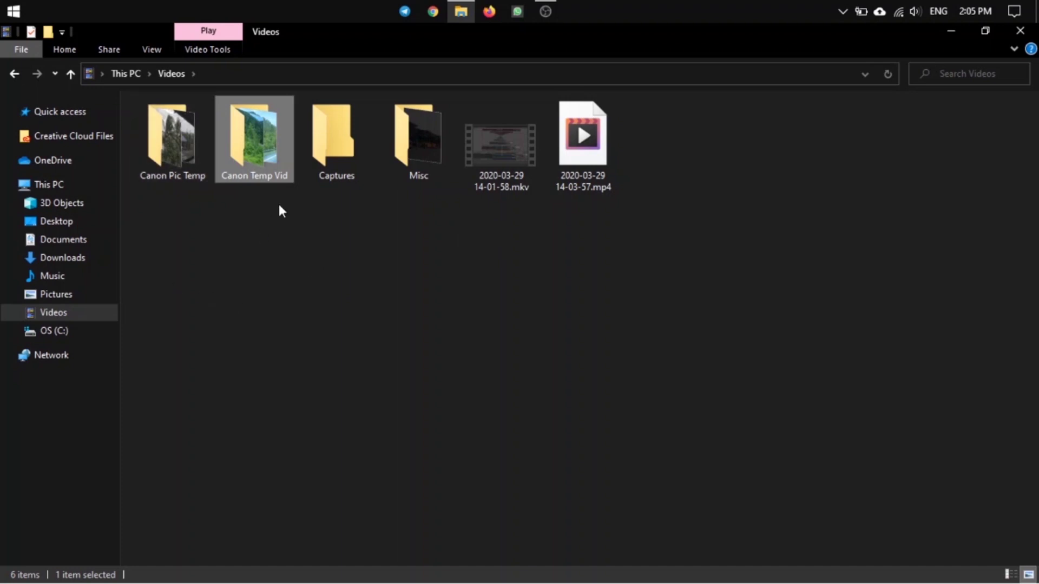
Close the Videos window and select the synced Degree folder back in Documents.
left_click(1020, 30)
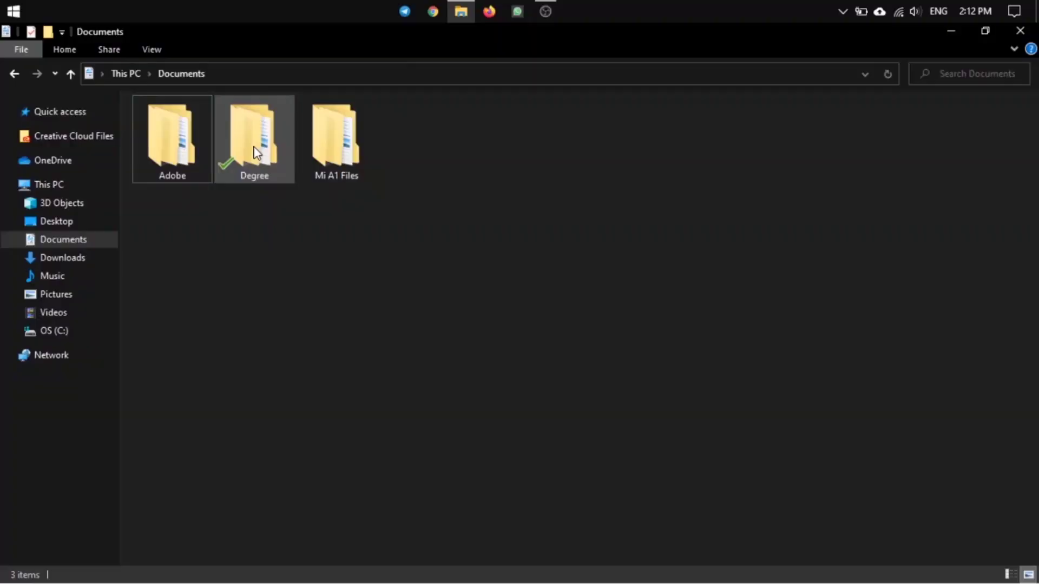
left_click(224, 164)
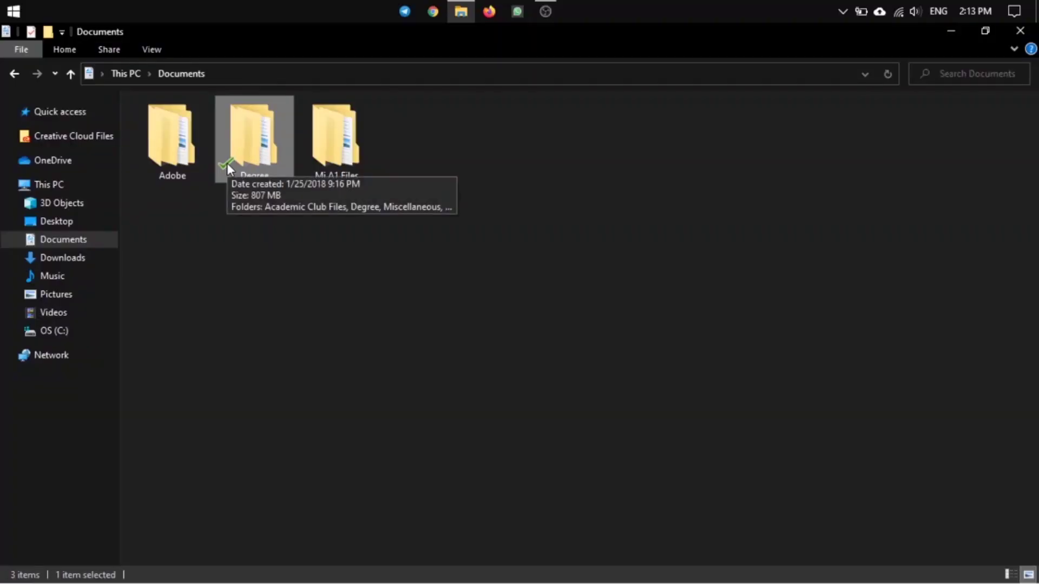